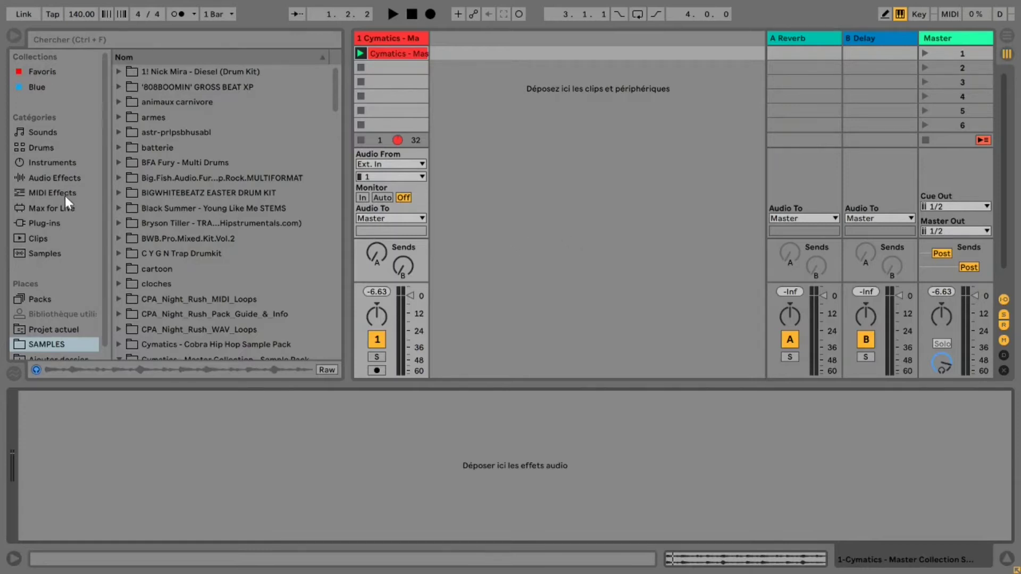
Step: Find Reverb in the Audio Effects category and expand its preset folders
{"action": "scroll", "coordinate": [67, 207], "scroll_direction": "down", "scroll_amount": 1}
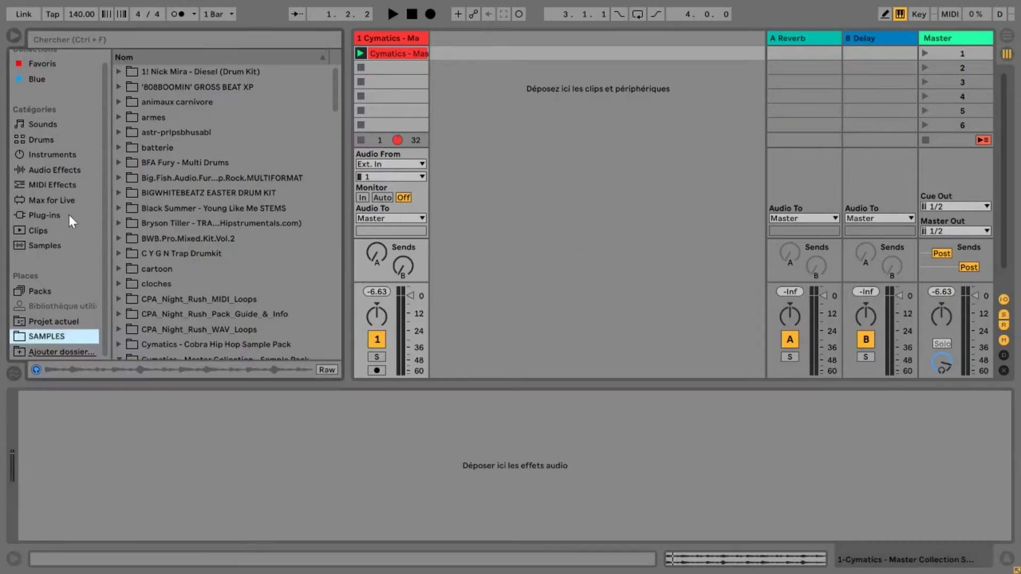
{"action": "left_click", "coordinate": [48, 170]}
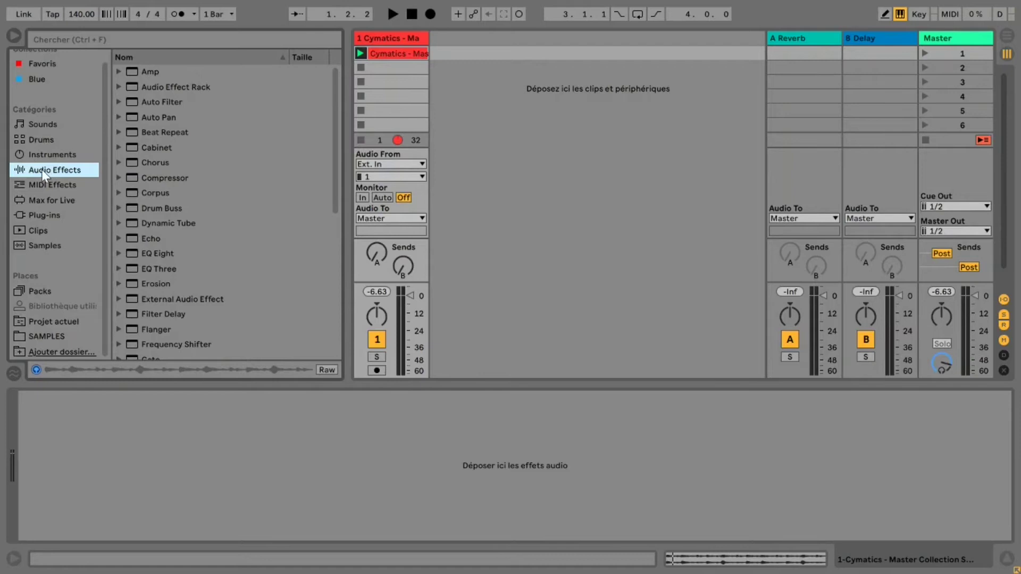
{"action": "scroll", "coordinate": [190, 257], "scroll_direction": "down", "scroll_amount": 2}
{"action": "scroll", "coordinate": [191, 258], "scroll_direction": "down", "scroll_amount": 5}
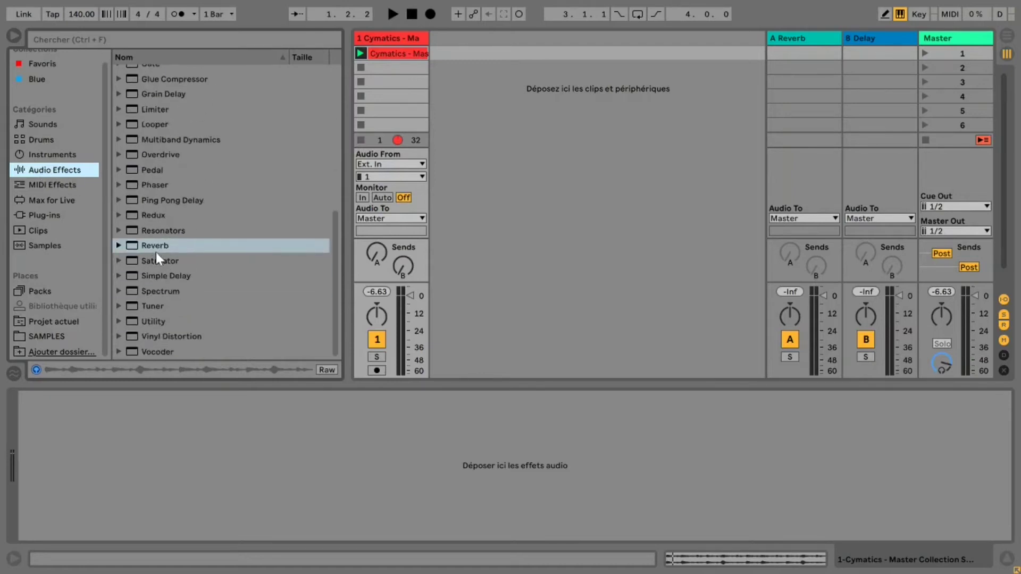
{"action": "left_click", "coordinate": [162, 249]}
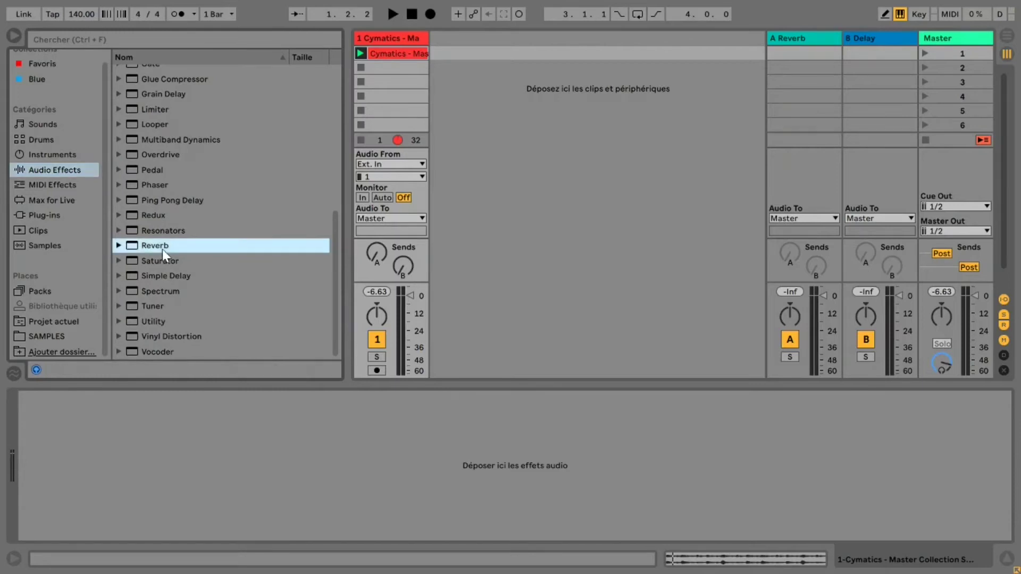
{"action": "left_click", "coordinate": [119, 246]}
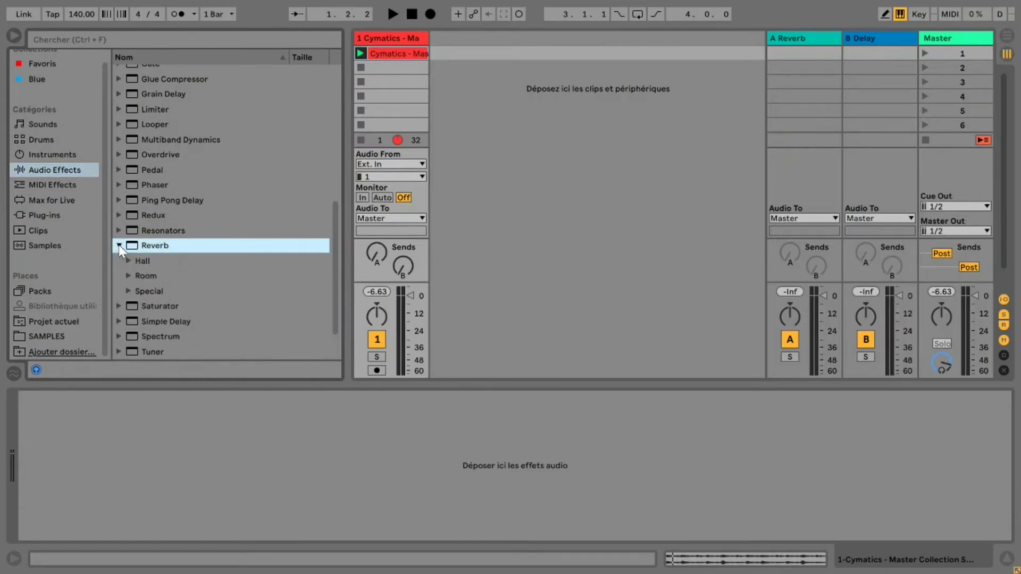
{"action": "scroll", "coordinate": [194, 276], "scroll_direction": "down", "scroll_amount": 1}
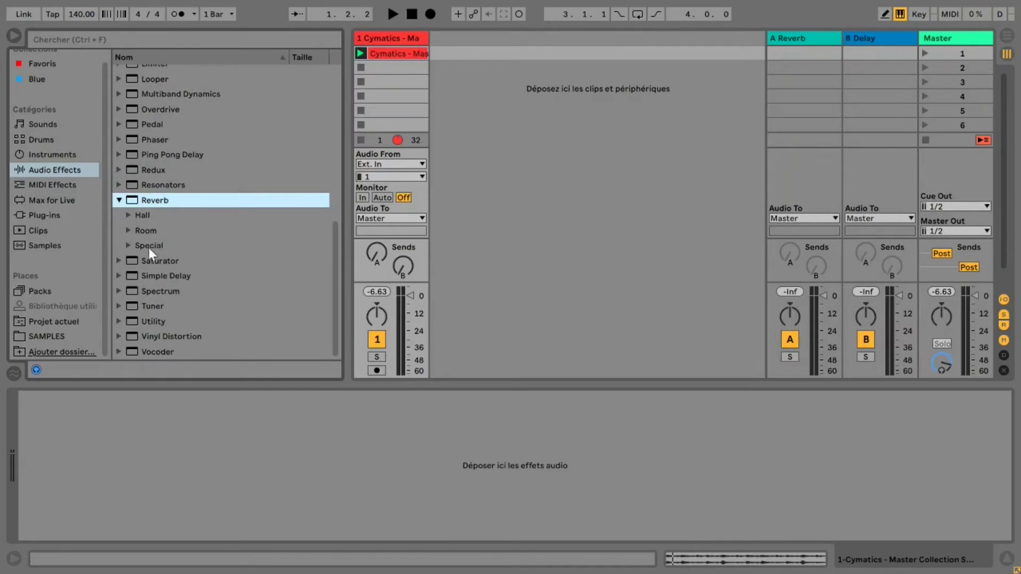
Step: Examine the Reverb preset folders and the presets inside Special, such as DM 2600 Drum K1 and K2, then collapse Special
{"action": "left_click", "coordinate": [148, 213]}
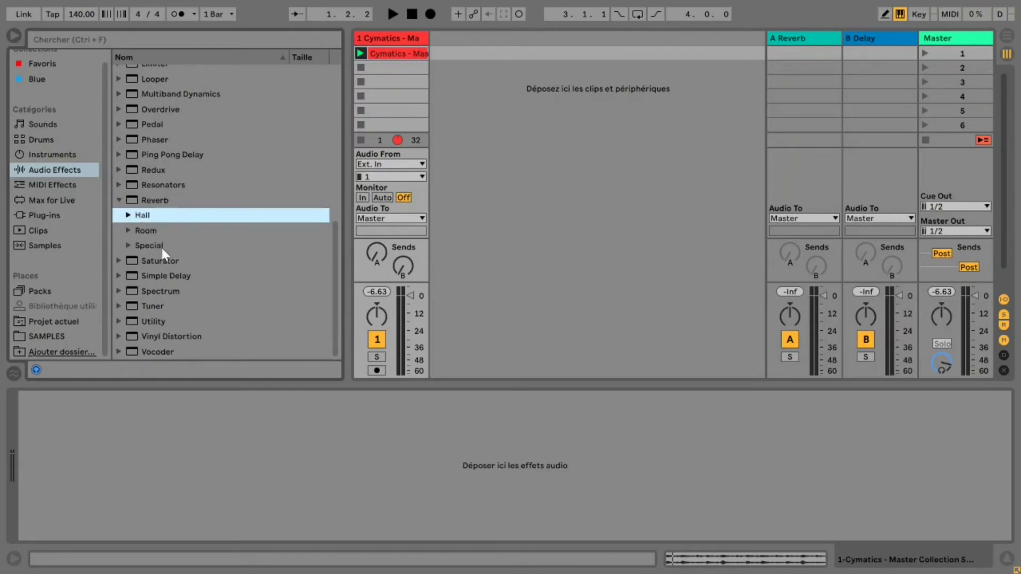
{"action": "left_click", "coordinate": [151, 231]}
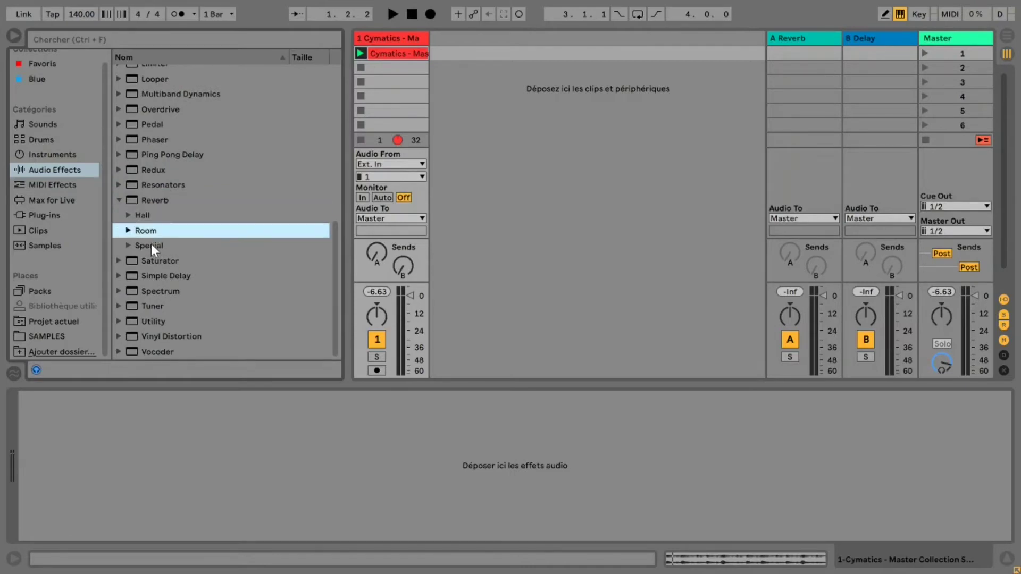
{"action": "left_click", "coordinate": [151, 244]}
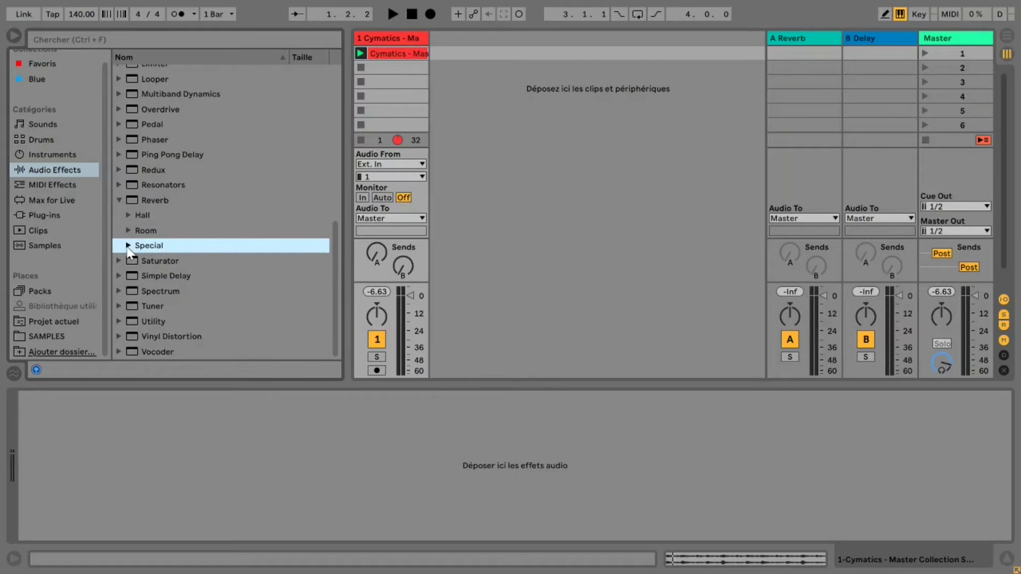
{"action": "left_click", "coordinate": [128, 246]}
{"action": "scroll", "coordinate": [155, 266], "scroll_direction": "down", "scroll_amount": 7}
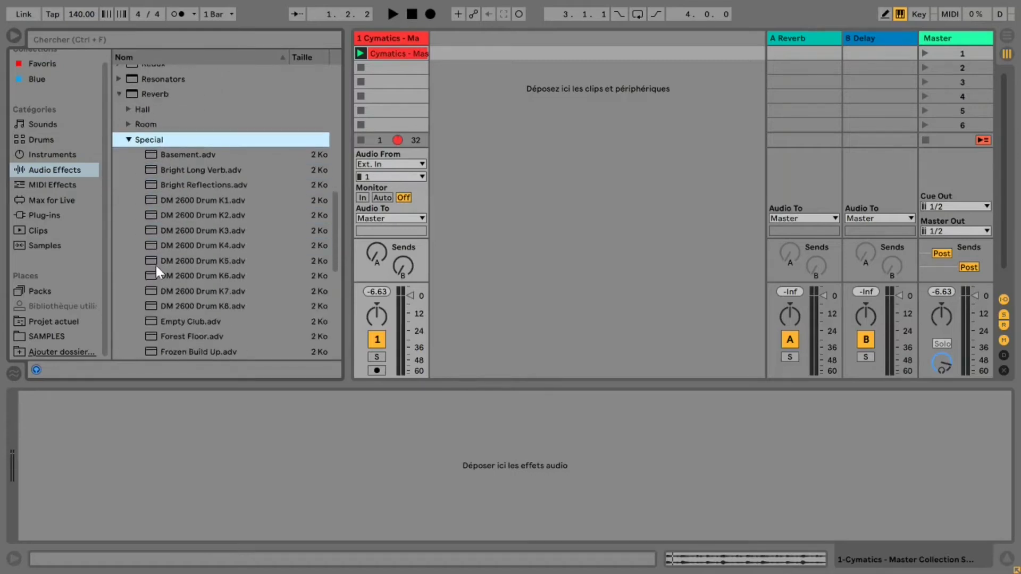
{"action": "scroll", "coordinate": [155, 266], "scroll_direction": "down", "scroll_amount": 2}
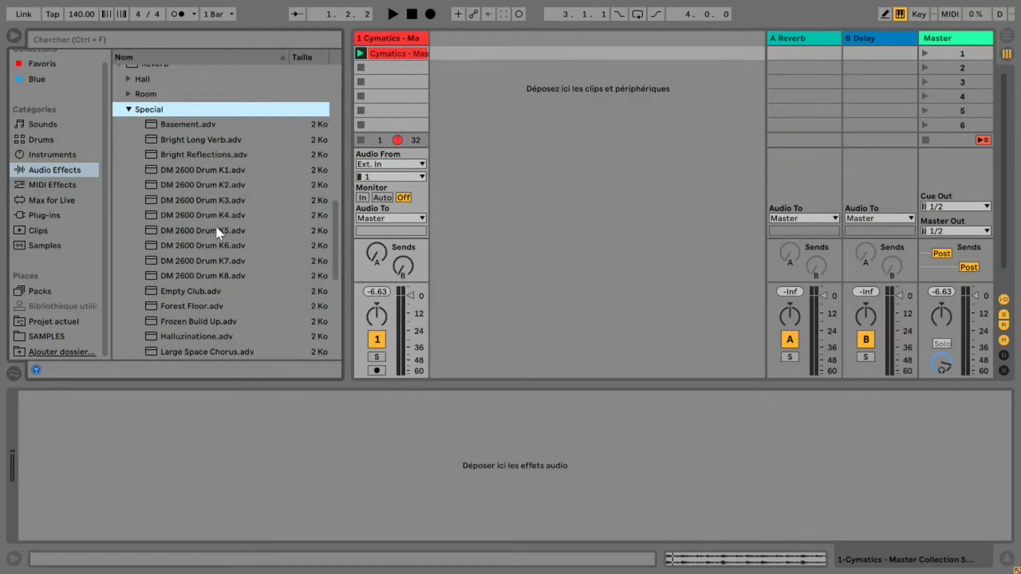
{"action": "left_click", "coordinate": [182, 168]}
{"action": "left_click", "coordinate": [200, 185]}
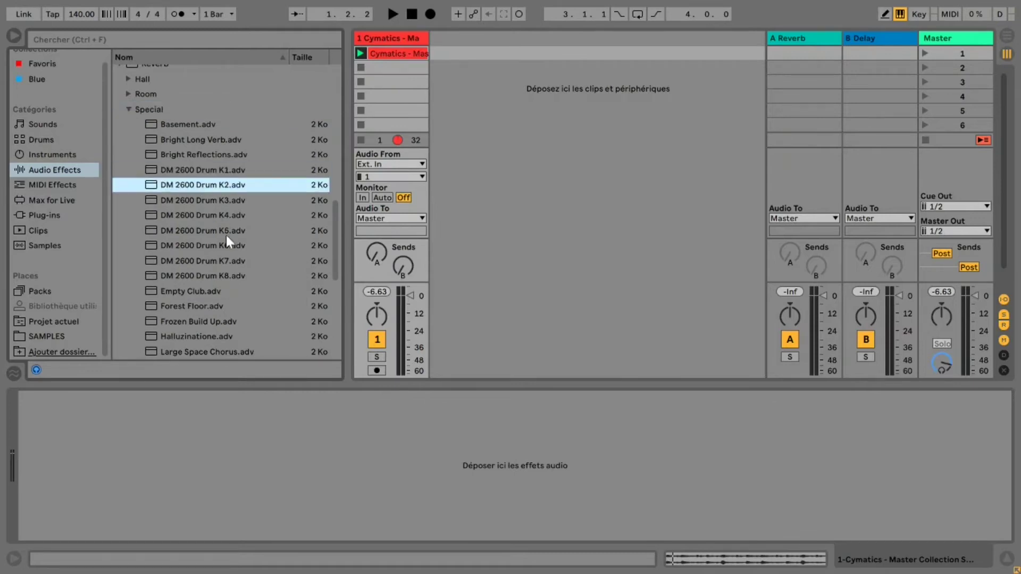
{"action": "left_click", "coordinate": [197, 169]}
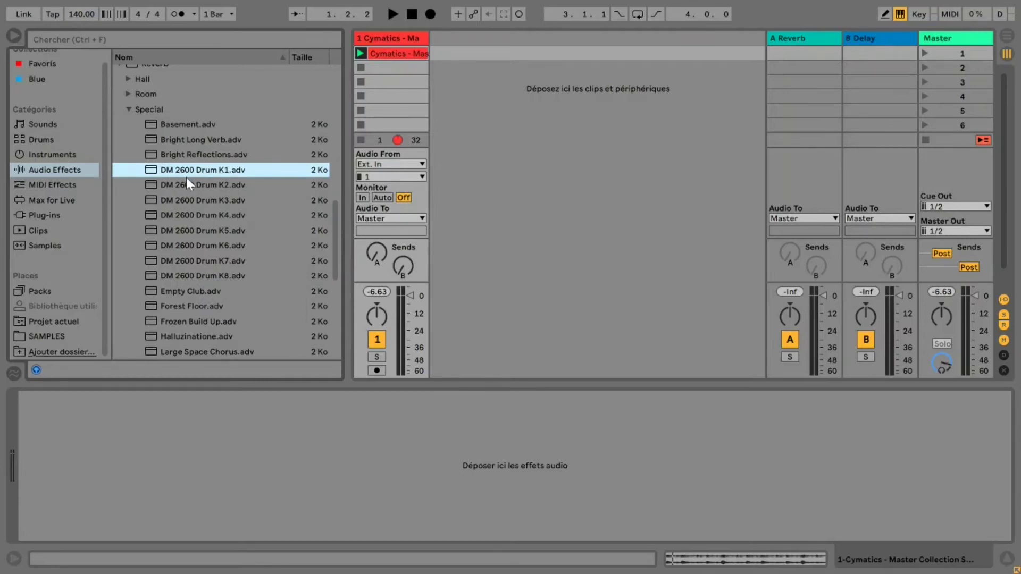
{"action": "scroll", "coordinate": [189, 192], "scroll_direction": "up", "scroll_amount": 3}
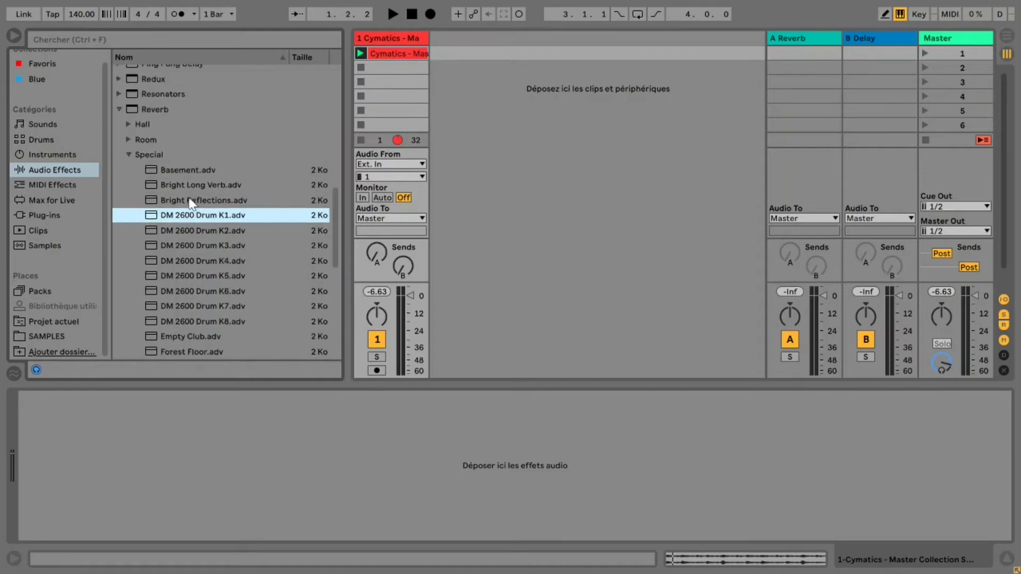
{"action": "left_click", "coordinate": [130, 154]}
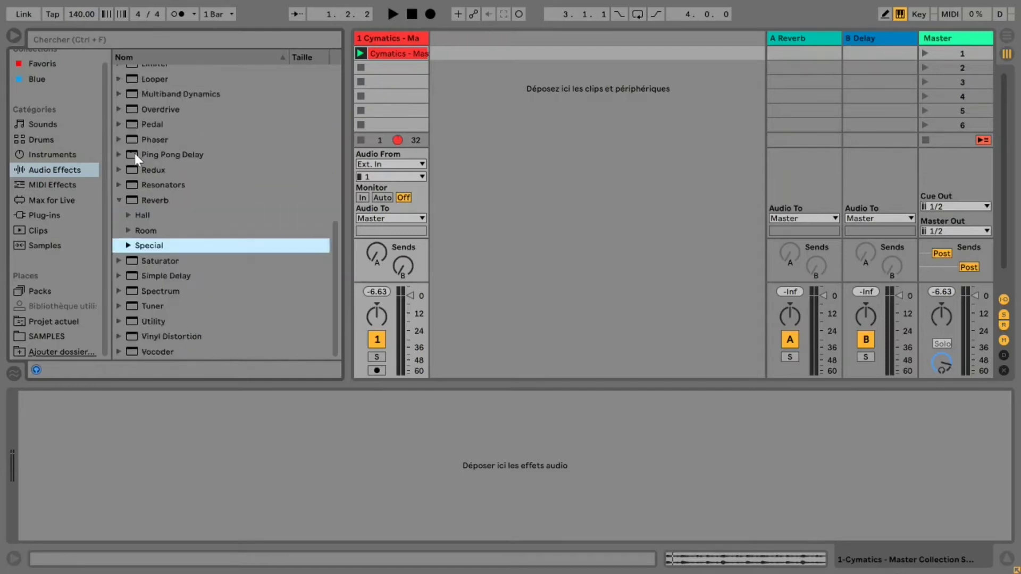
Step: Examine the Hall reverb presets, including Cathedral, Church and Concert Hall, and collapse the folder
{"action": "left_click", "coordinate": [144, 216]}
{"action": "left_click", "coordinate": [148, 228]}
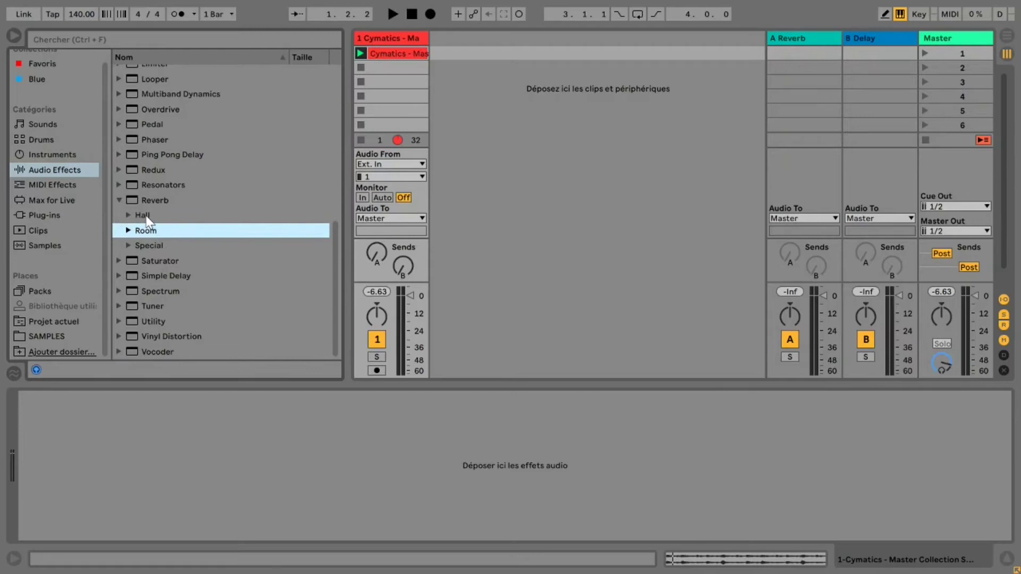
{"action": "left_click", "coordinate": [147, 217]}
{"action": "left_click", "coordinate": [129, 216]}
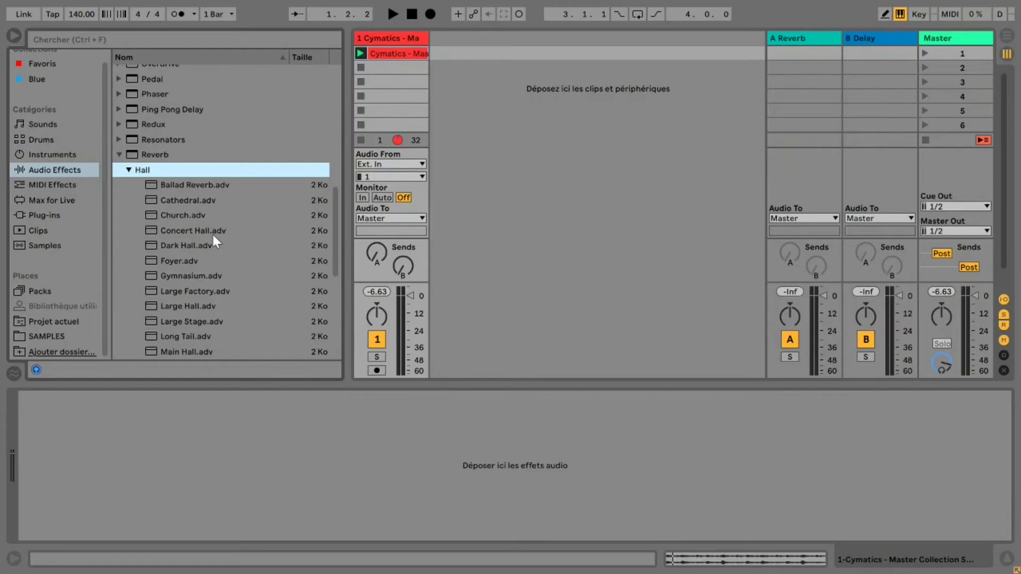
{"action": "left_click", "coordinate": [183, 200]}
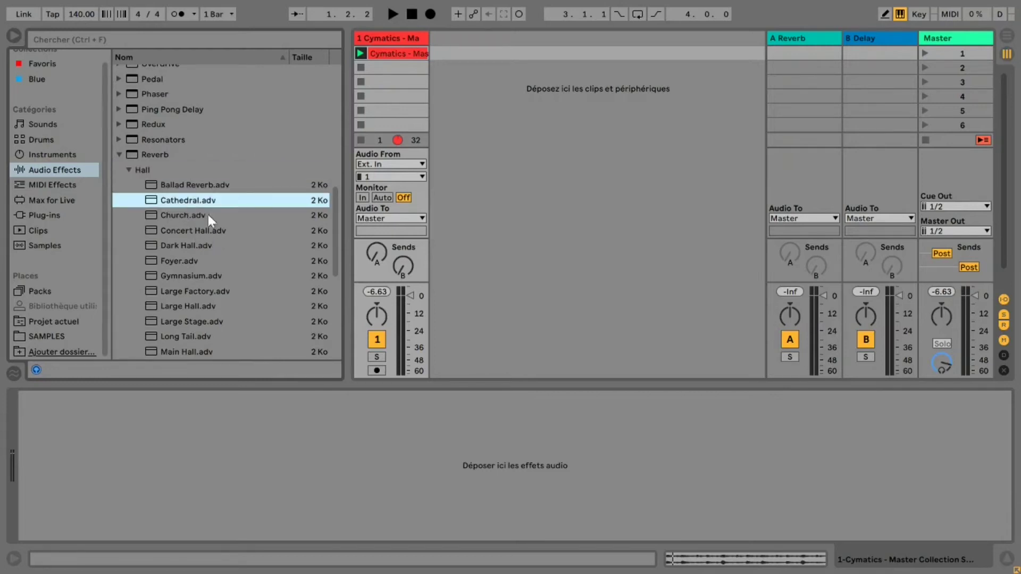
{"action": "left_click", "coordinate": [180, 216]}
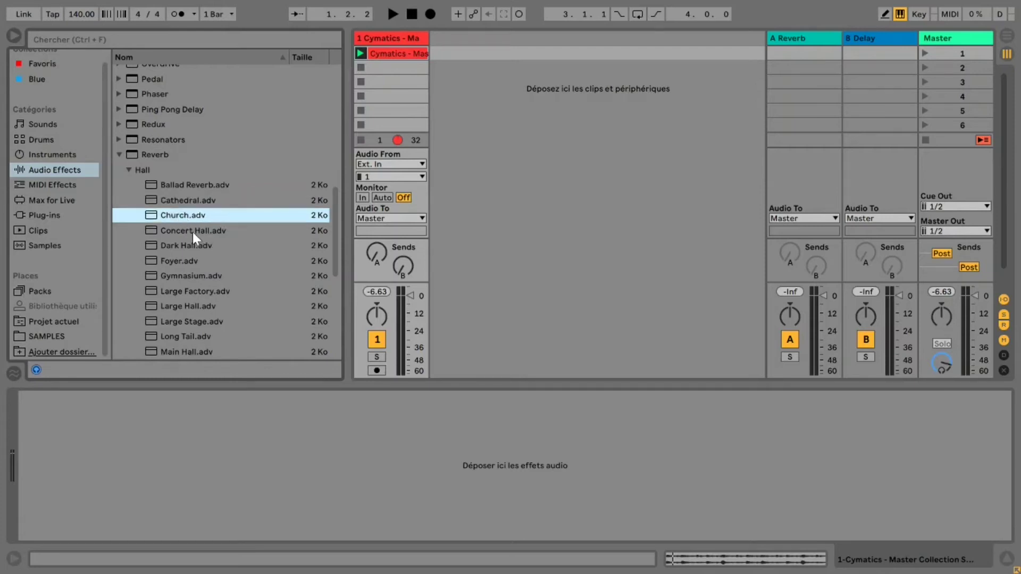
{"action": "left_click", "coordinate": [189, 232]}
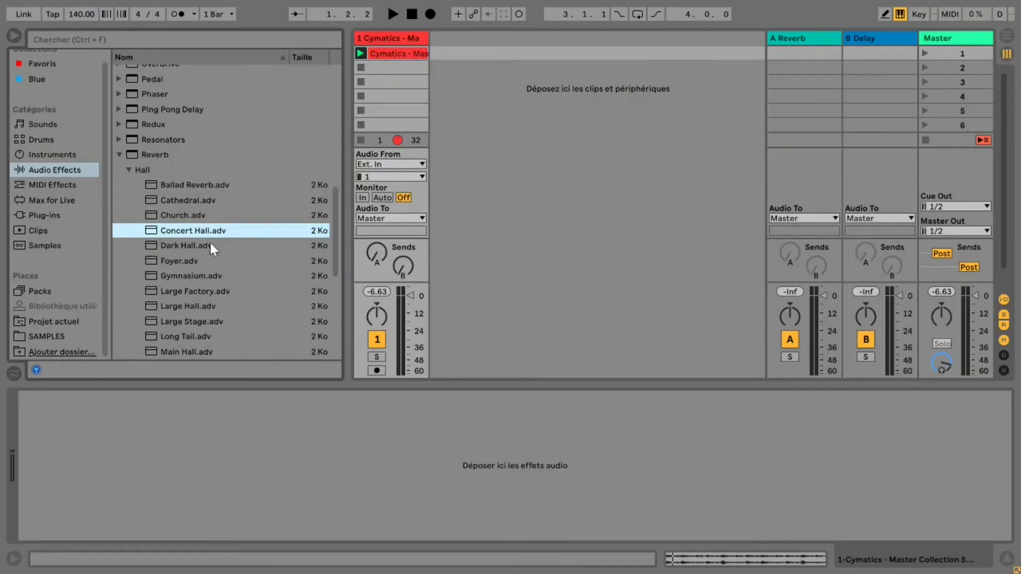
{"action": "left_click", "coordinate": [128, 170]}
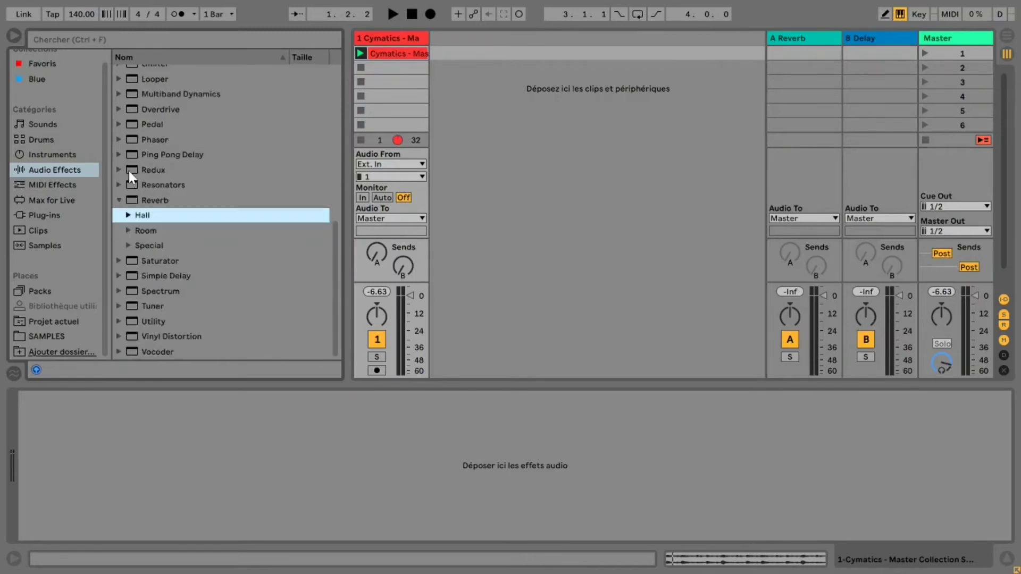
Step: Examine the Room reverb presets, including Concrete Chamber and Corridor, and collapse the folder
{"action": "left_click", "coordinate": [127, 228]}
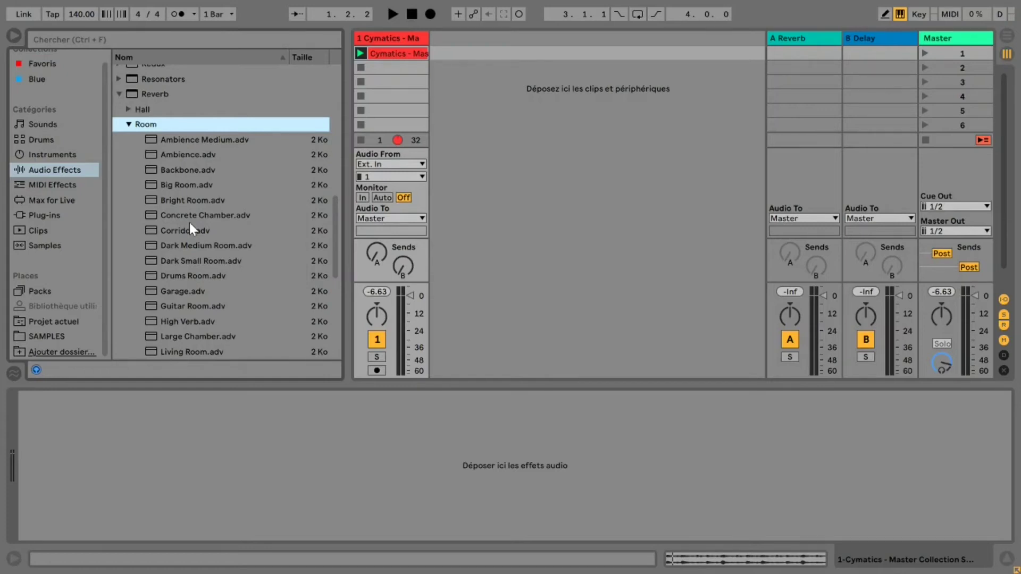
{"action": "left_click", "coordinate": [197, 215]}
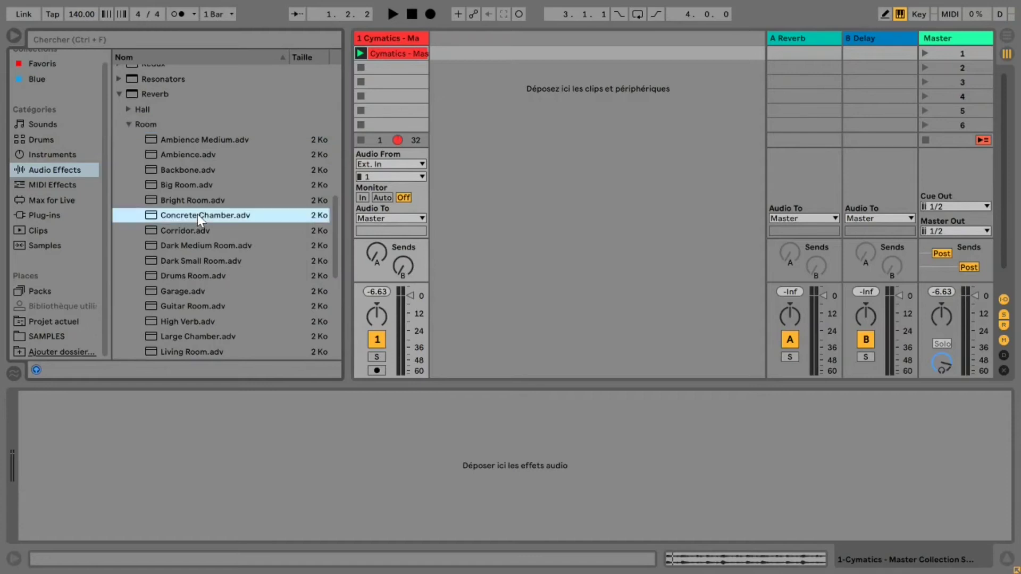
{"action": "left_click", "coordinate": [181, 230]}
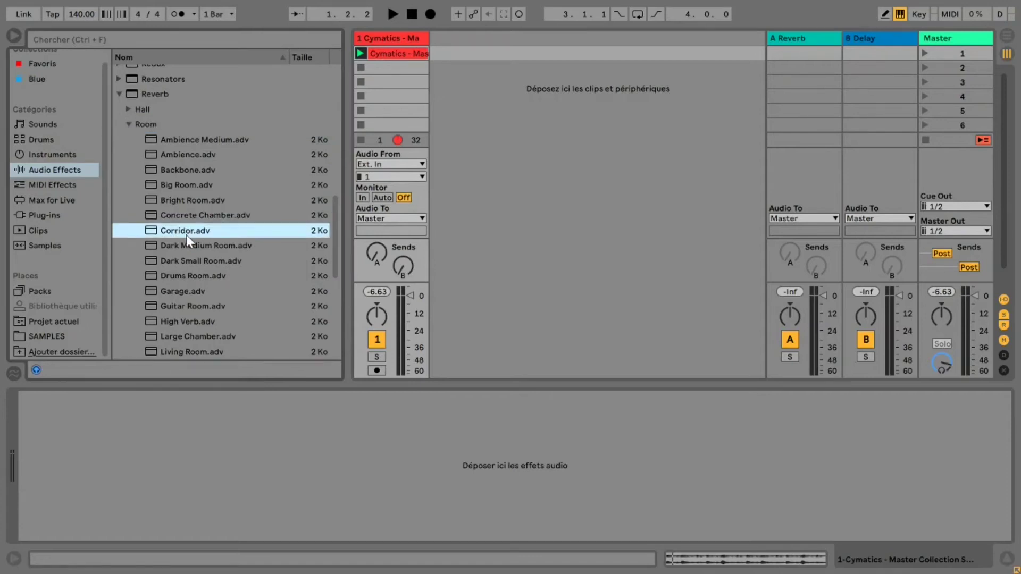
{"action": "scroll", "coordinate": [196, 306], "scroll_direction": "down", "scroll_amount": 5}
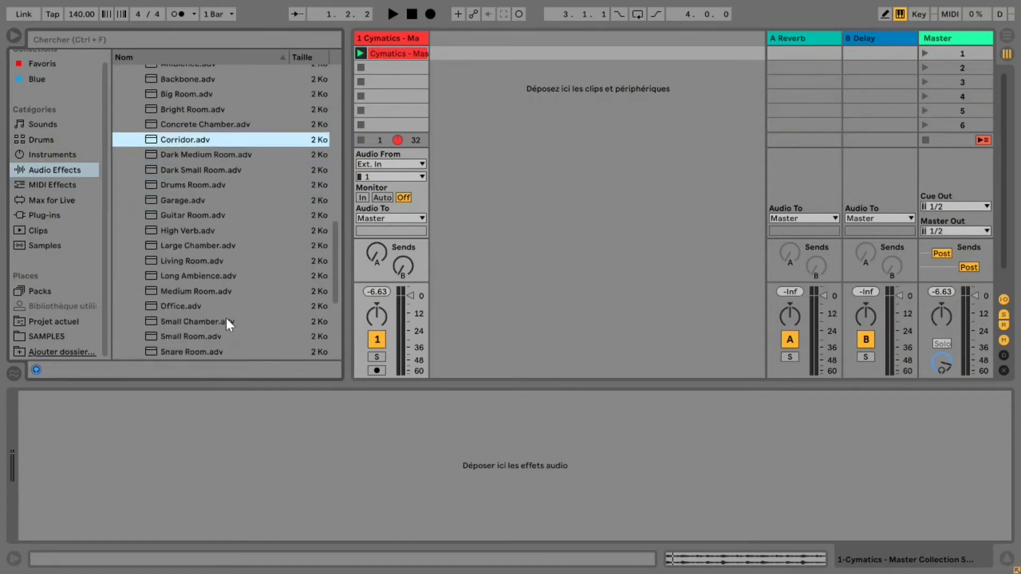
{"action": "scroll", "coordinate": [218, 315], "scroll_direction": "down", "scroll_amount": 1}
{"action": "scroll", "coordinate": [213, 315], "scroll_direction": "up", "scroll_amount": 5}
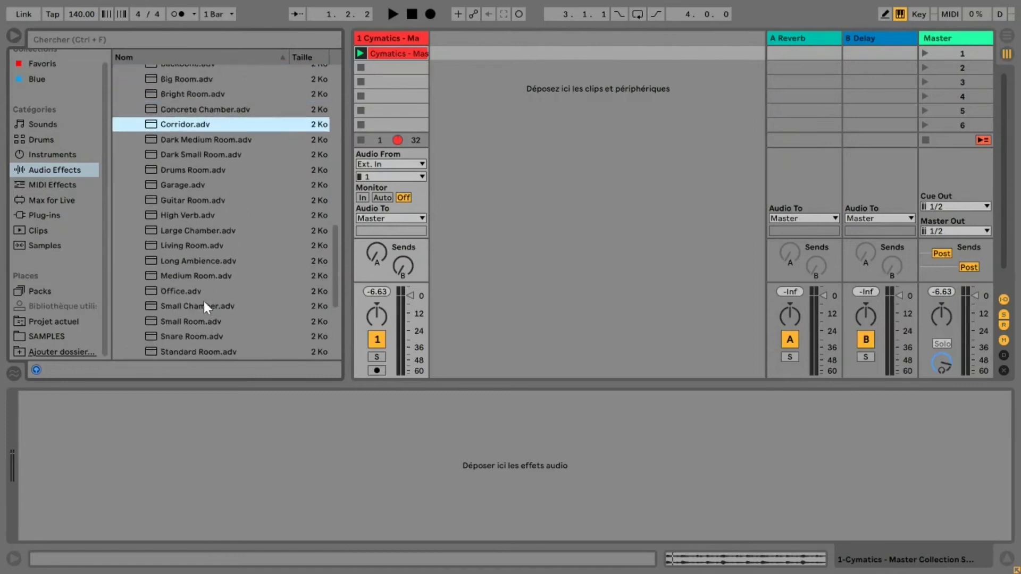
{"action": "scroll", "coordinate": [194, 289], "scroll_direction": "up", "scroll_amount": 2}
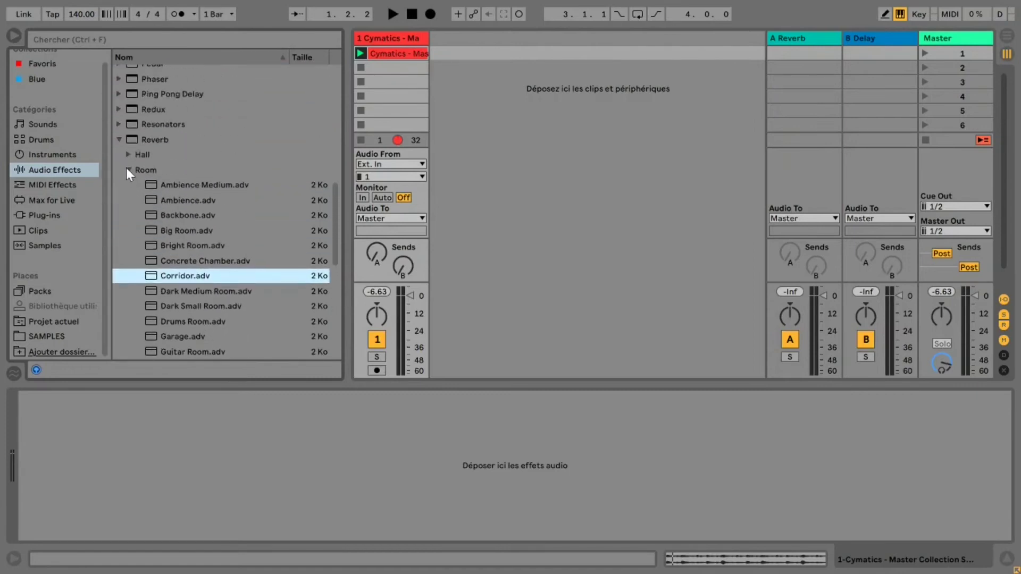
{"action": "left_click", "coordinate": [129, 169]}
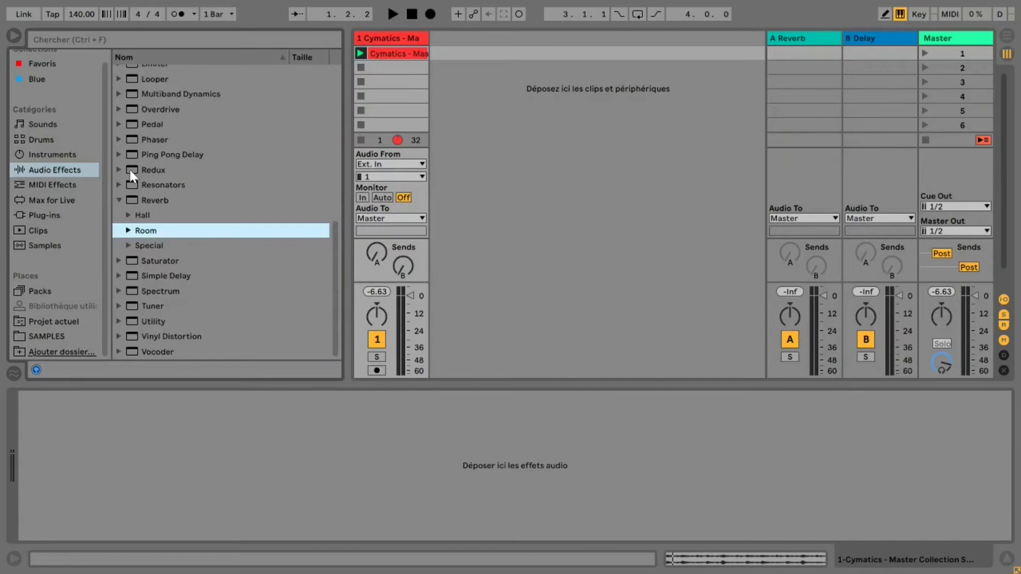
Step: Open the Cymatics clip's sample on track 1, listen to it without effects, and stop playback
{"action": "double_click", "coordinate": [379, 55]}
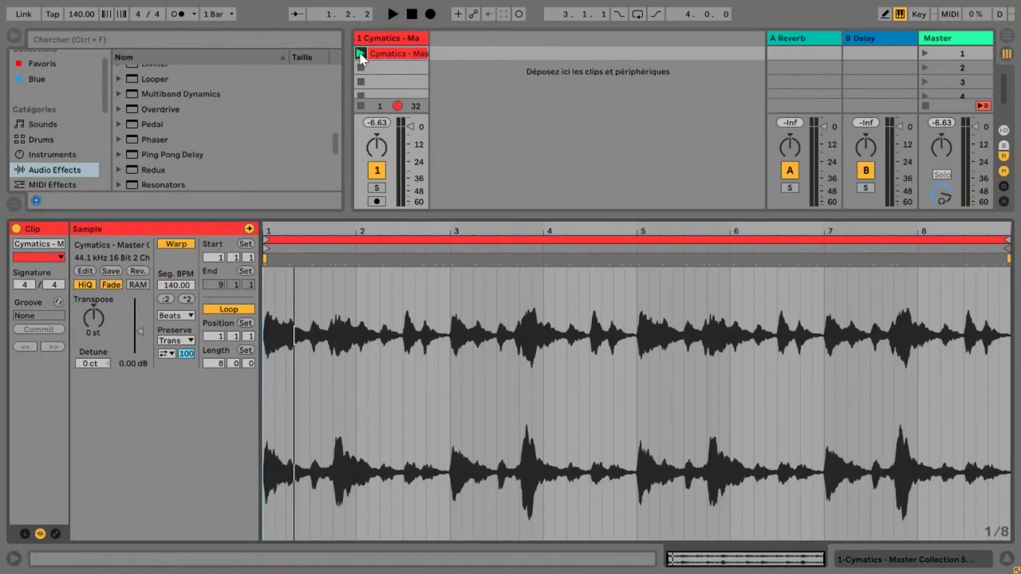
{"action": "left_click", "coordinate": [361, 55]}
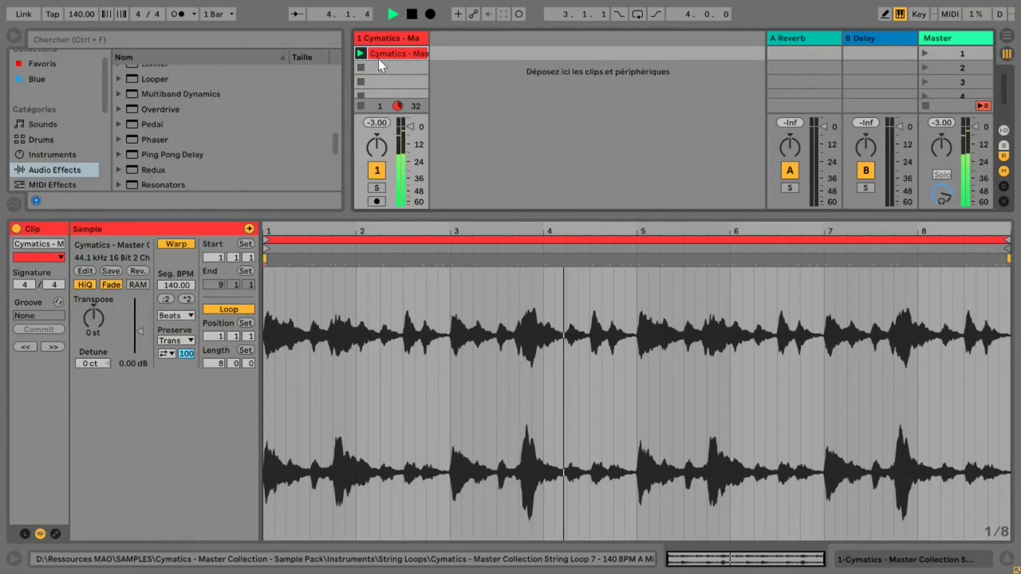
{"action": "key", "text": "space"}
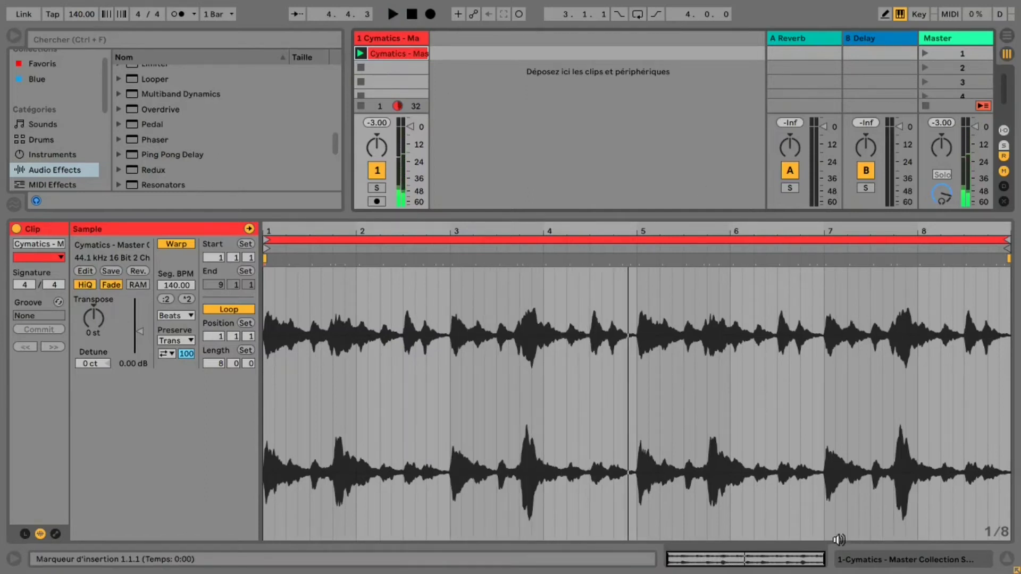
Step: Show track 1's device chain and load the Cathedral preset from Reverb's Hall folder onto the track
{"action": "left_click", "coordinate": [971, 557]}
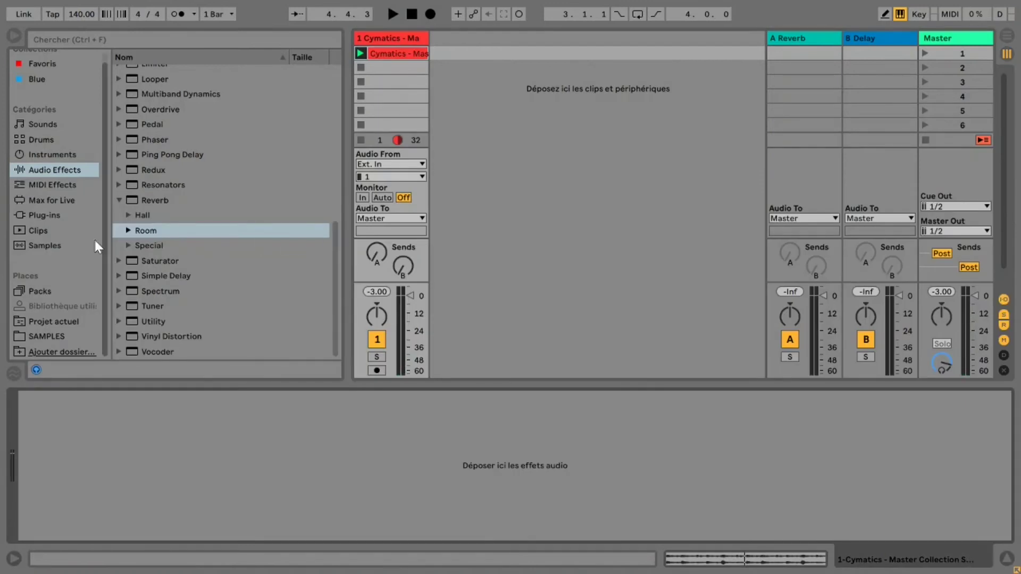
{"action": "left_click", "coordinate": [127, 215]}
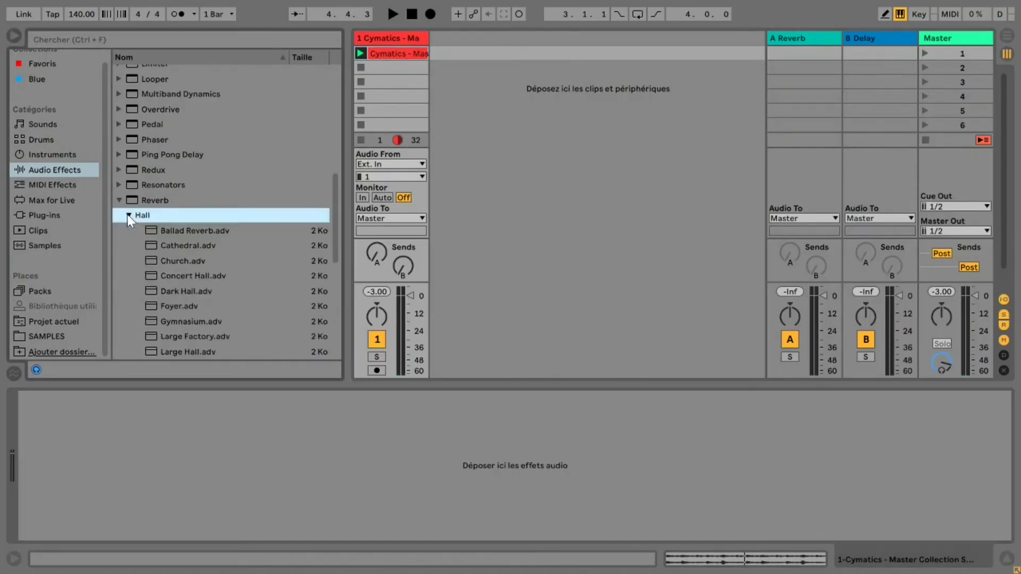
{"action": "left_click", "coordinate": [395, 37]}
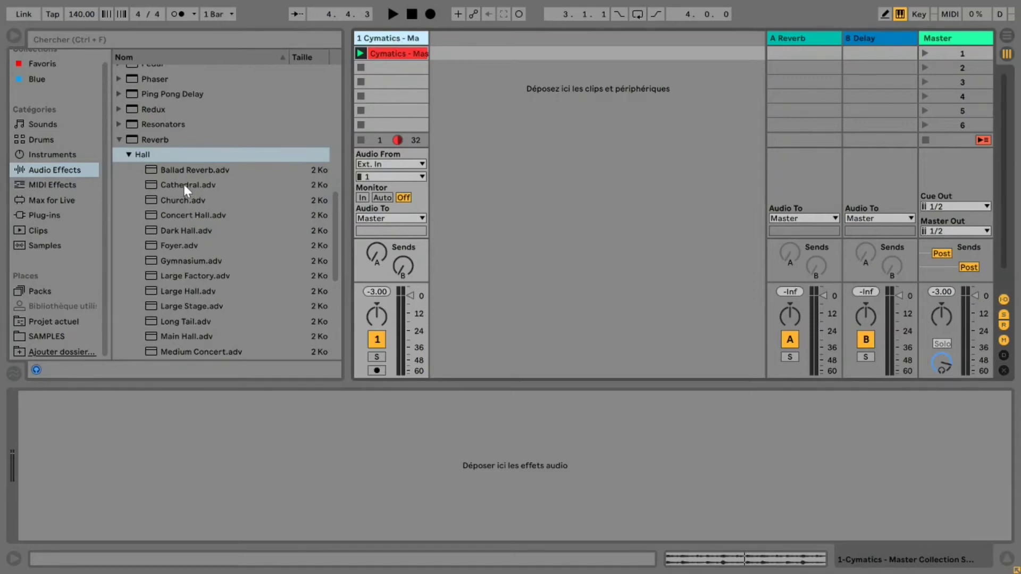
{"action": "left_click_drag", "start_coordinate": [173, 184], "coordinate": [392, 46]}
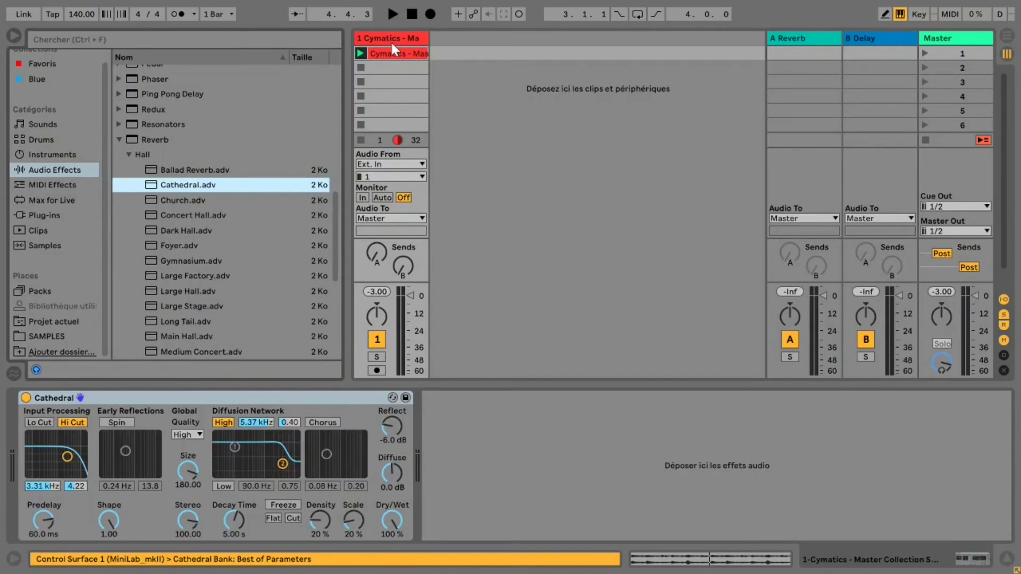
Step: Add a second Cathedral reverb to track 1 and remove the duplicate device
{"action": "left_click", "coordinate": [213, 401]}
{"action": "left_click_drag", "start_coordinate": [168, 184], "coordinate": [395, 41]}
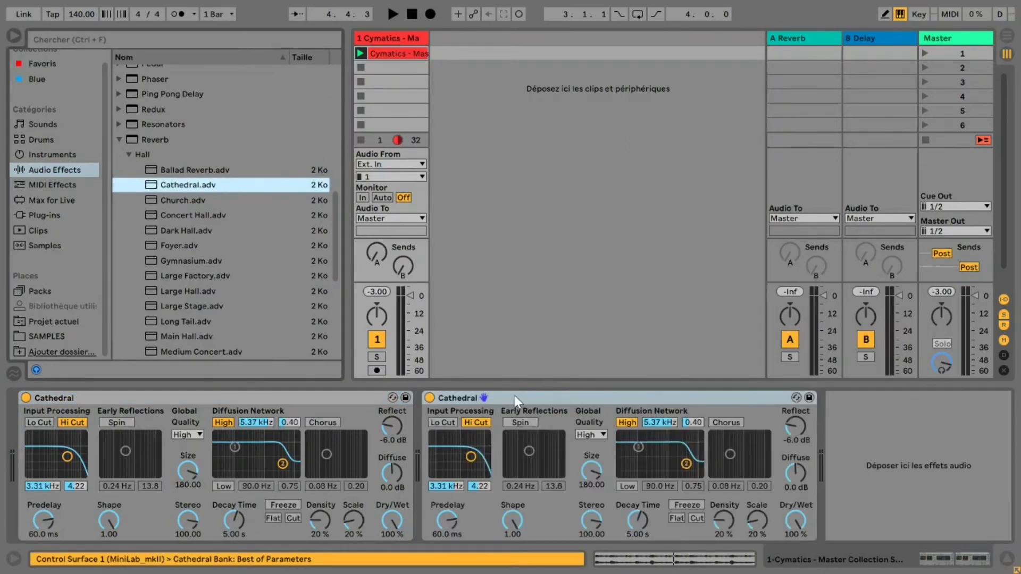
{"action": "key", "text": "Delete"}
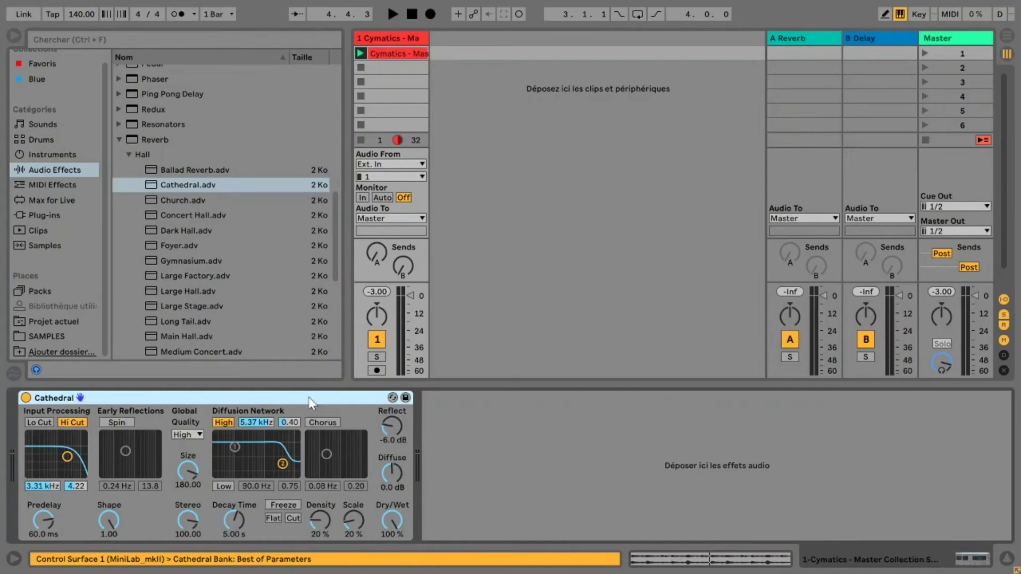
Step: Lower the Cathedral reverb's Dry/Wet to 0 %, play the loop while raising it to 100 %, and stop playback
{"action": "left_click_drag", "start_coordinate": [387, 527], "coordinate": [396, 524]}
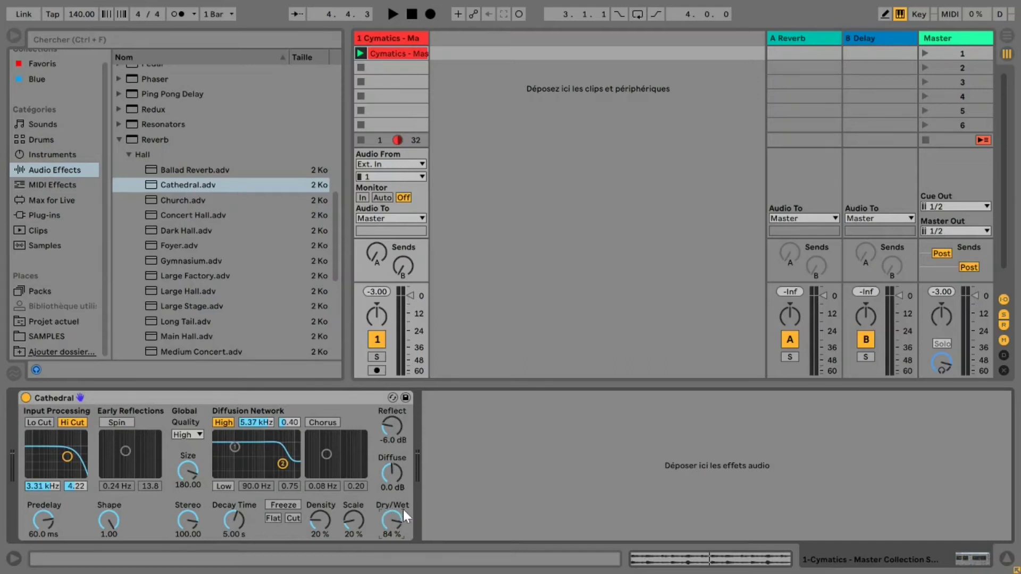
{"action": "left_click_drag", "start_coordinate": [392, 518], "coordinate": [392, 550]}
{"action": "key", "text": "space"}
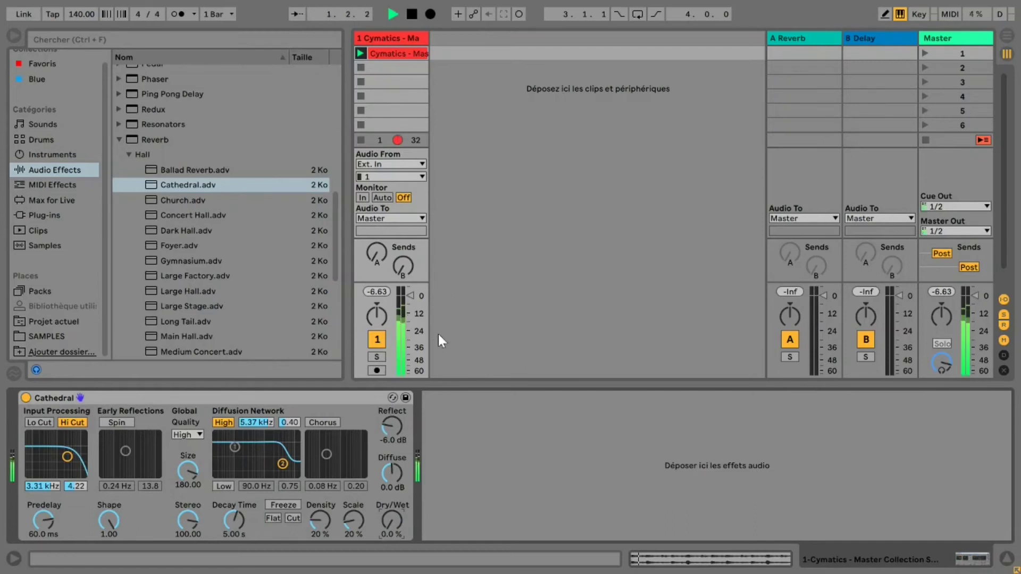
{"action": "left_click_drag", "start_coordinate": [394, 521], "coordinate": [394, 477]}
{"action": "key", "text": "space"}
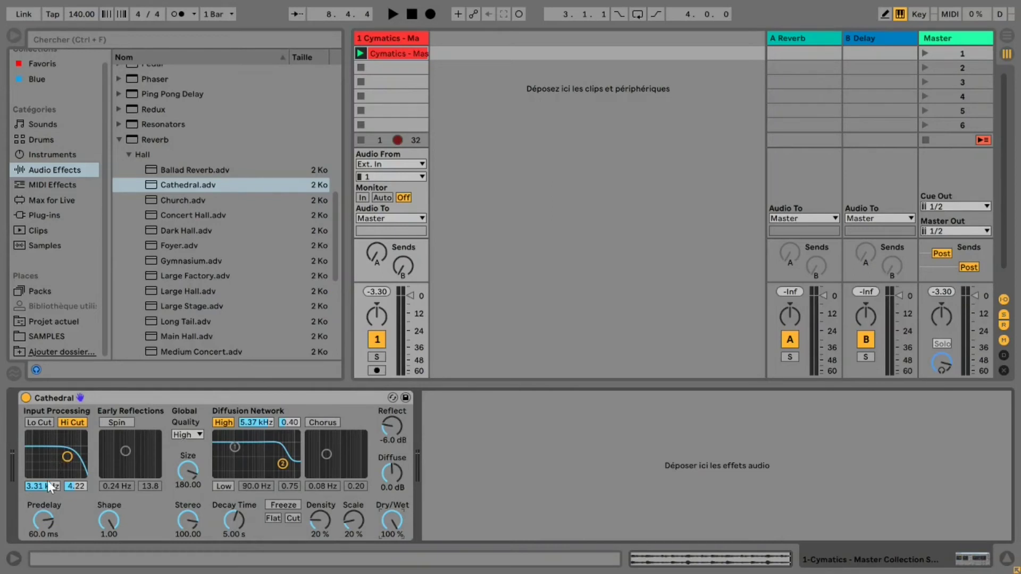
Step: Turn the Cathedral reverb's Dry/Wet down and bring it back up to 67 %
{"action": "left_click_drag", "start_coordinate": [390, 519], "coordinate": [391, 559]}
{"action": "left_click_drag", "start_coordinate": [389, 518], "coordinate": [389, 503]}
{"action": "mouse_move", "coordinate": [392, 519]}
{"action": "left_mouse_down"}
{"action": "mouse_move", "coordinate": [392, 544]}
{"action": "mouse_move", "coordinate": [392, 505]}
{"action": "left_mouse_up"}
Step: Replace the Cathedral reverb on track 1 with the Corridor preset from Reverb's Room folder
{"action": "left_click", "coordinate": [260, 398]}
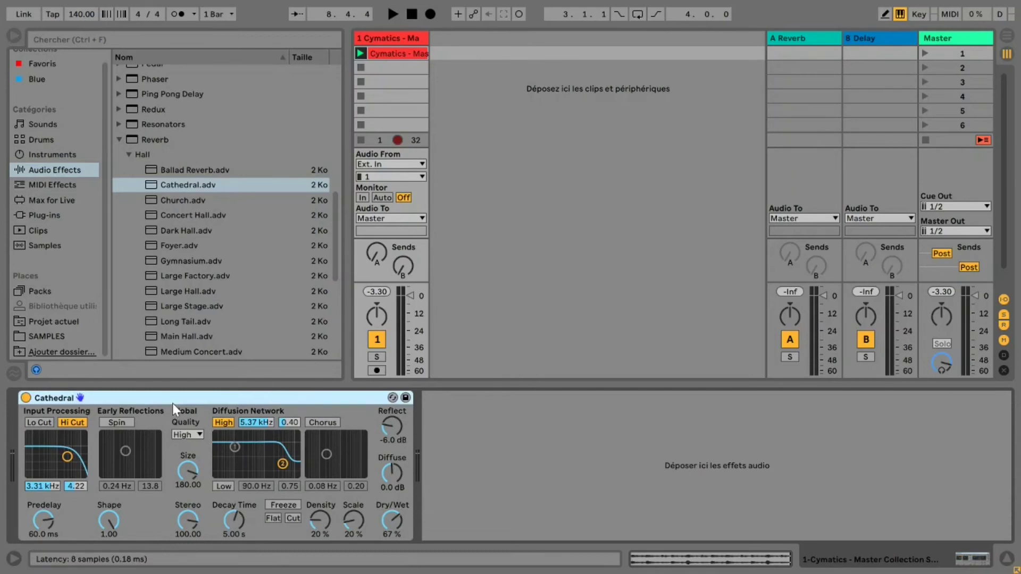
{"action": "key", "text": "Delete"}
{"action": "scroll", "coordinate": [141, 189], "scroll_direction": "up", "scroll_amount": 2}
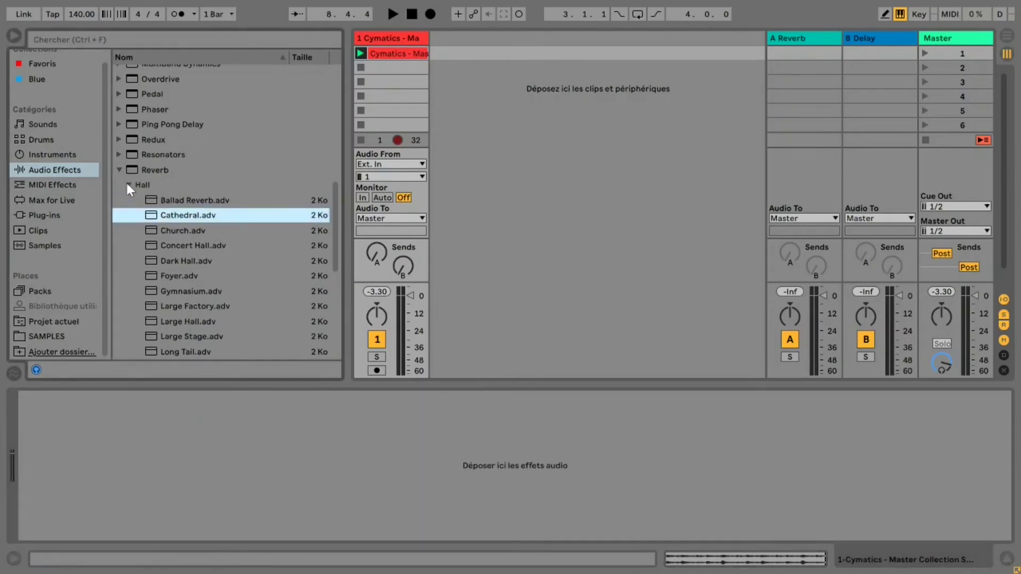
{"action": "left_click", "coordinate": [126, 184]}
{"action": "left_click", "coordinate": [129, 229]}
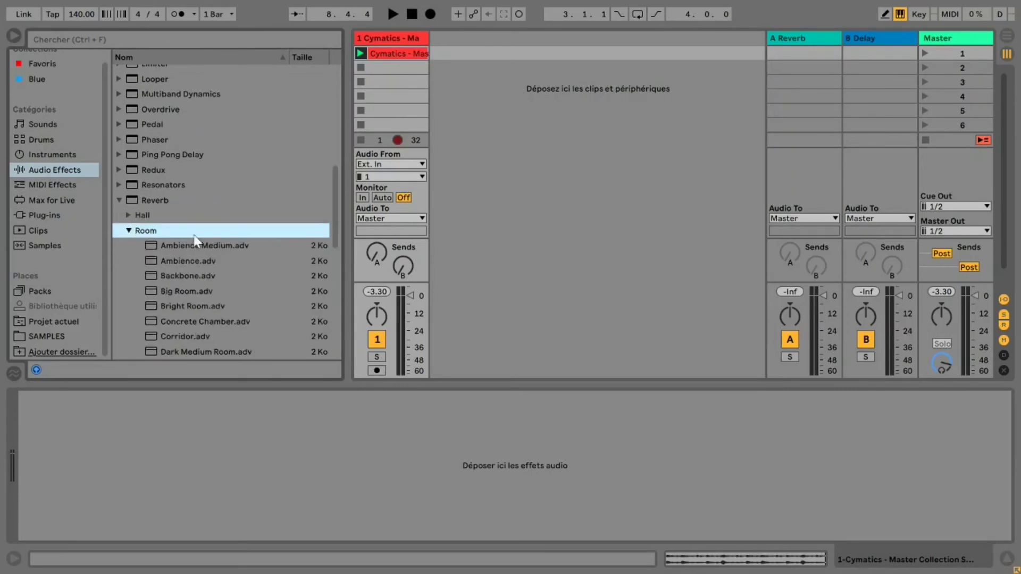
{"action": "scroll", "coordinate": [196, 276], "scroll_direction": "down", "scroll_amount": 5}
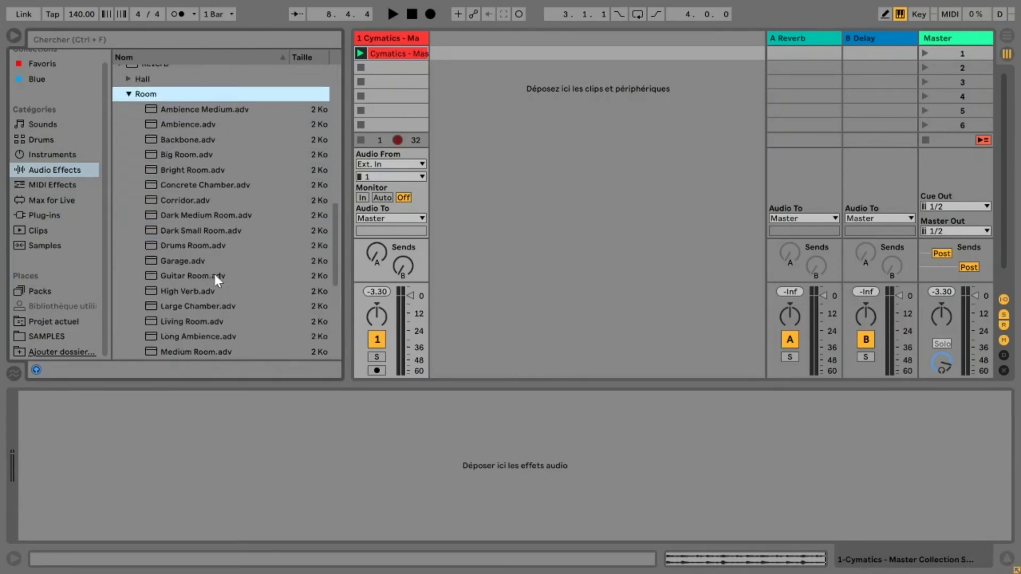
{"action": "scroll", "coordinate": [213, 274], "scroll_direction": "down", "scroll_amount": 1}
{"action": "left_click_drag", "start_coordinate": [179, 183], "coordinate": [258, 436]}
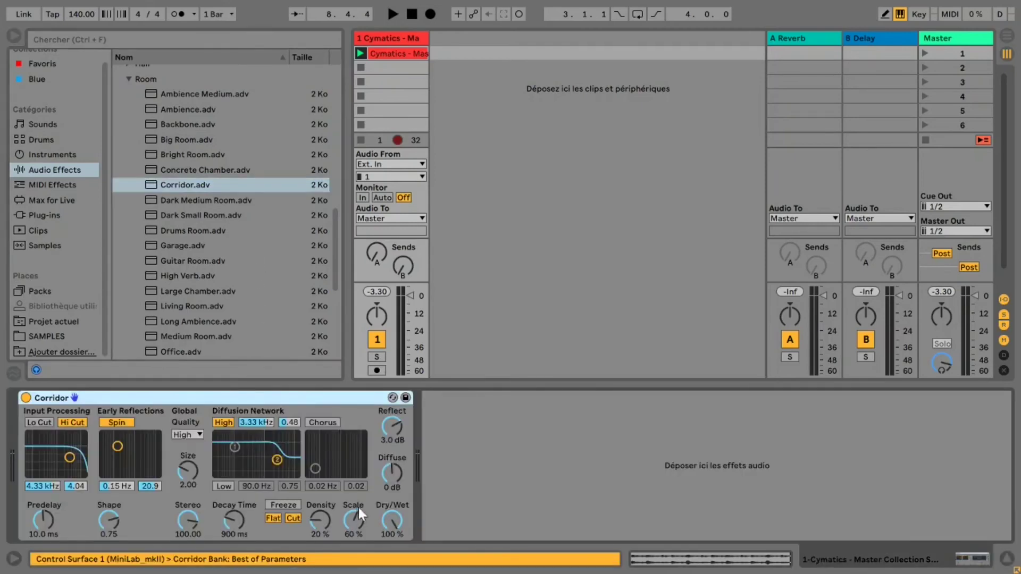
Step: Listen to the loop through the Corridor reverb with Dry/Wet at 100 %, and stop playback
{"action": "left_click_drag", "start_coordinate": [381, 523], "coordinate": [394, 443]}
{"action": "key", "text": "space"}
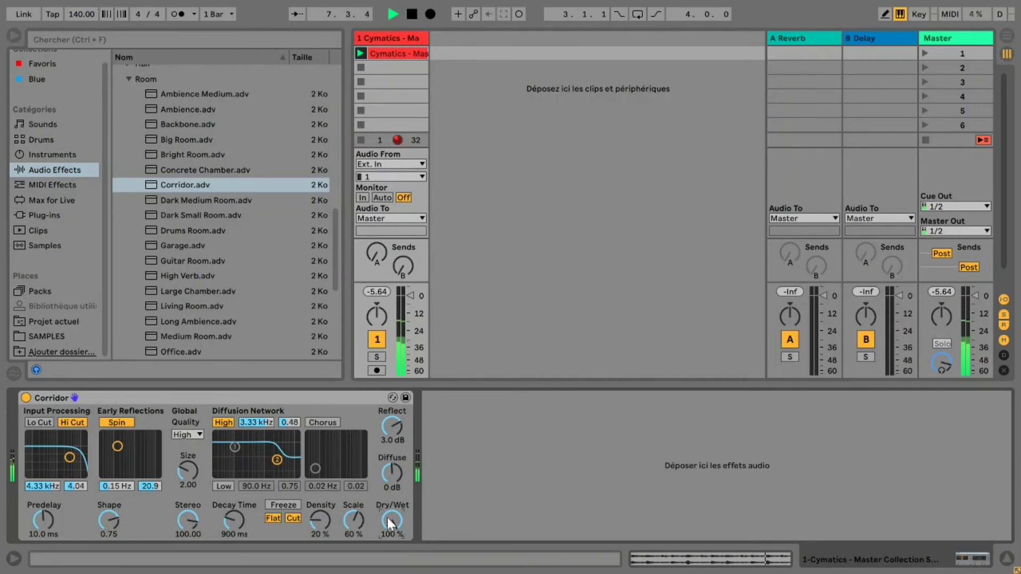
{"action": "key", "text": "space"}
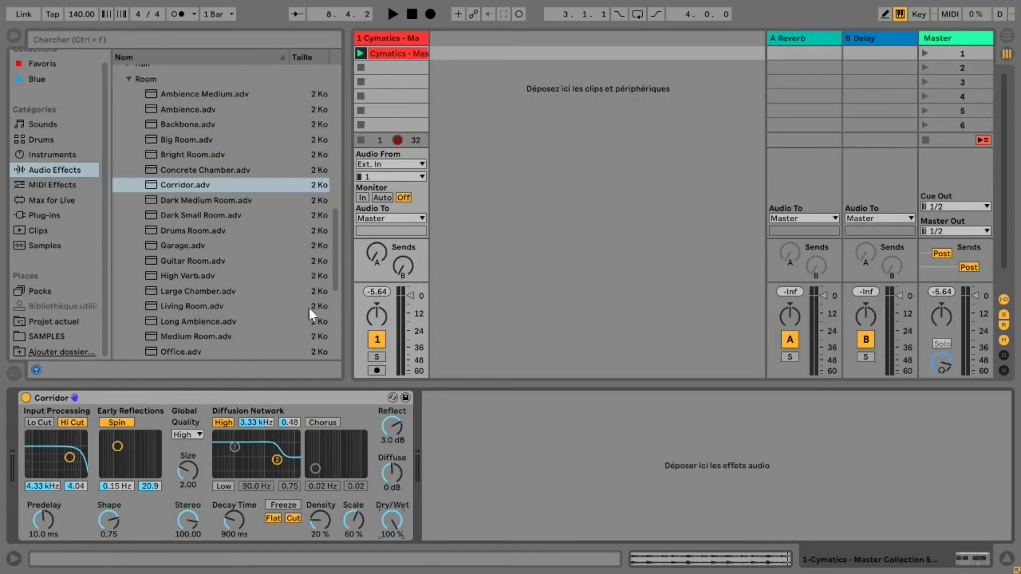
Step: Collapse the Room presets, review Reverb's Hall, Room and Special folders once more, and collapse the Reverb entry
{"action": "scroll", "coordinate": [219, 267], "scroll_direction": "up", "scroll_amount": 5}
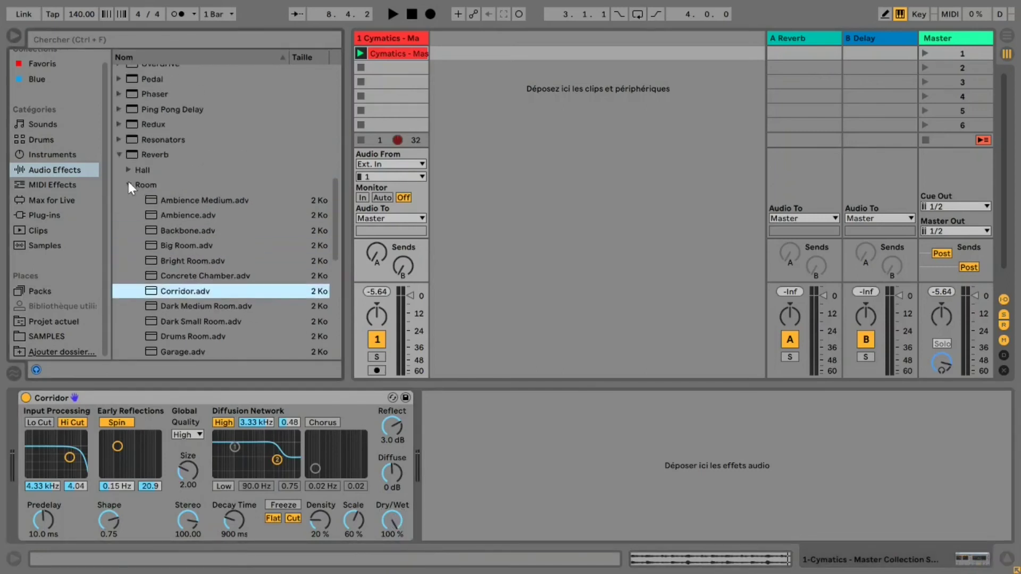
{"action": "left_click", "coordinate": [129, 184]}
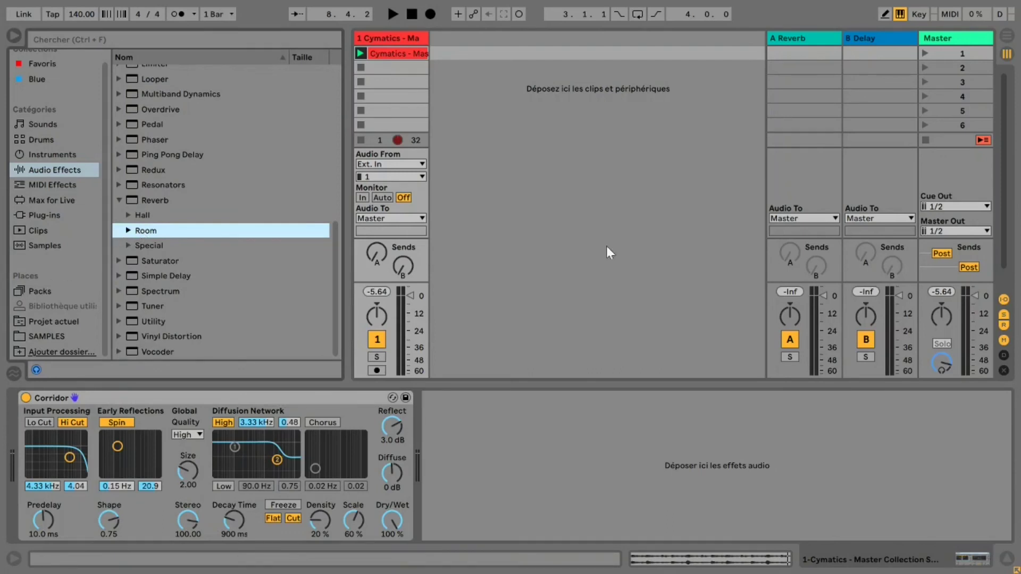
{"action": "left_click", "coordinate": [120, 200]}
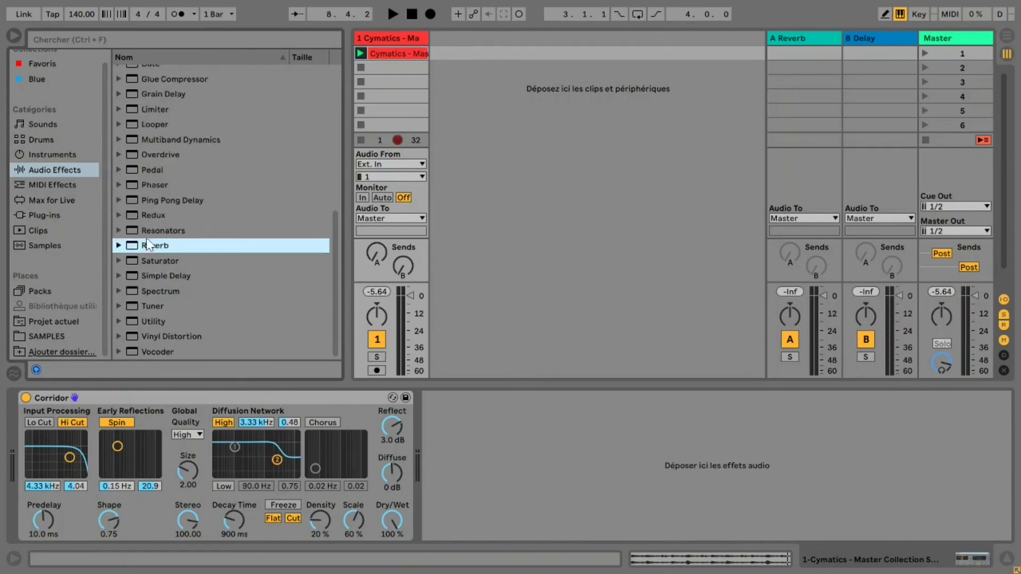
{"action": "scroll", "coordinate": [152, 269], "scroll_direction": "down", "scroll_amount": 3}
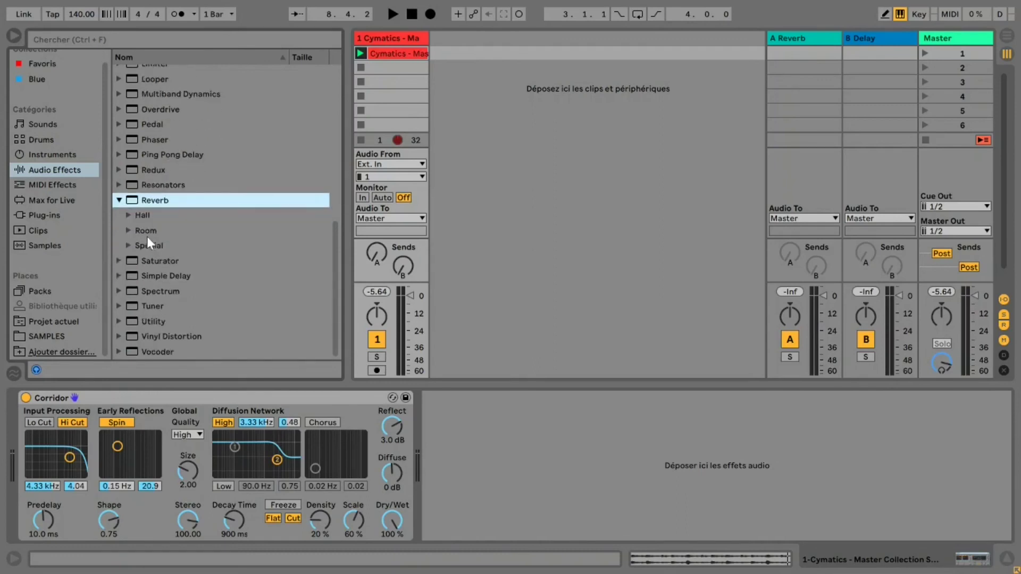
{"action": "left_click", "coordinate": [129, 215]}
{"action": "left_click", "coordinate": [129, 215]}
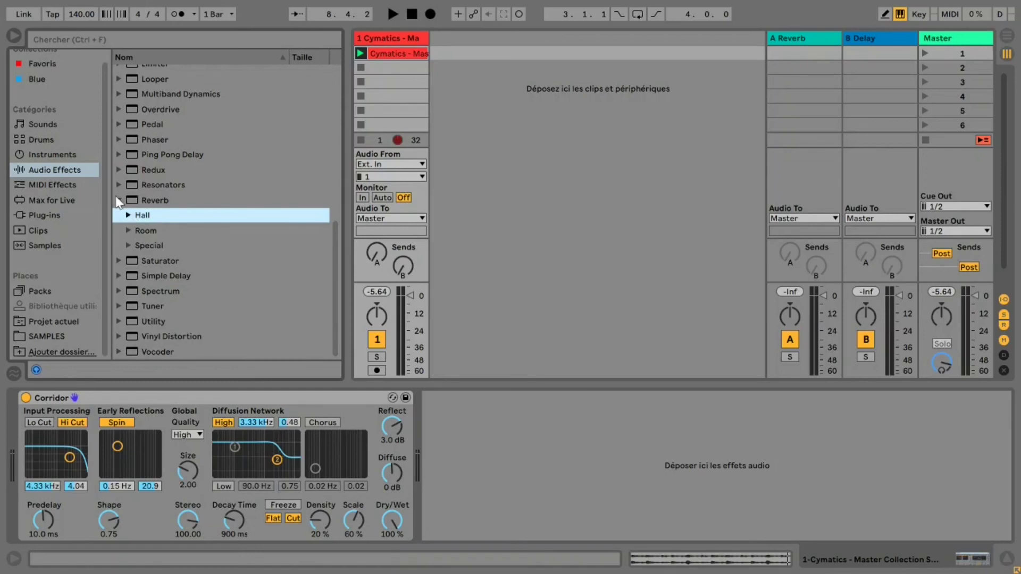
{"action": "left_click", "coordinate": [119, 200]}
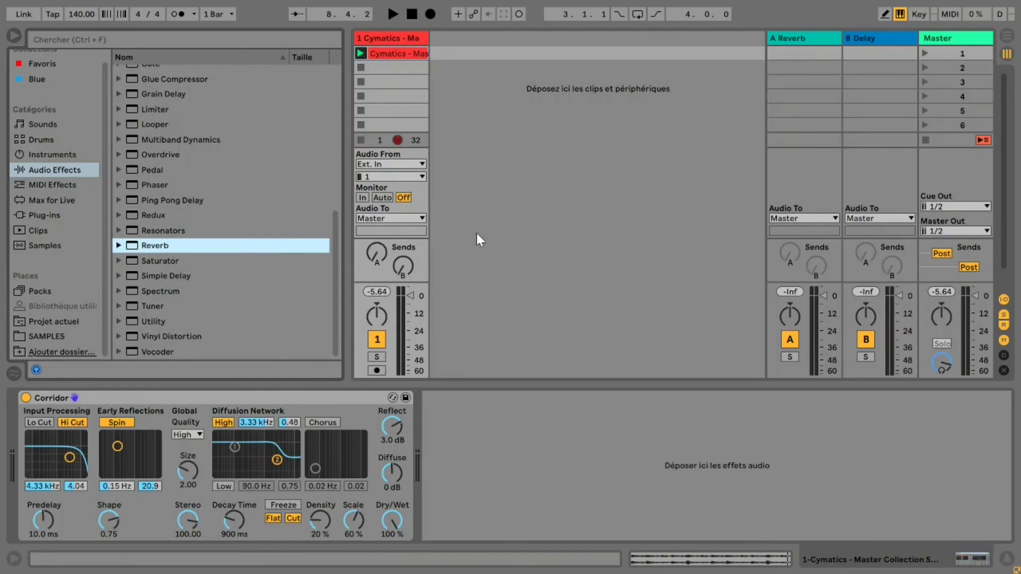